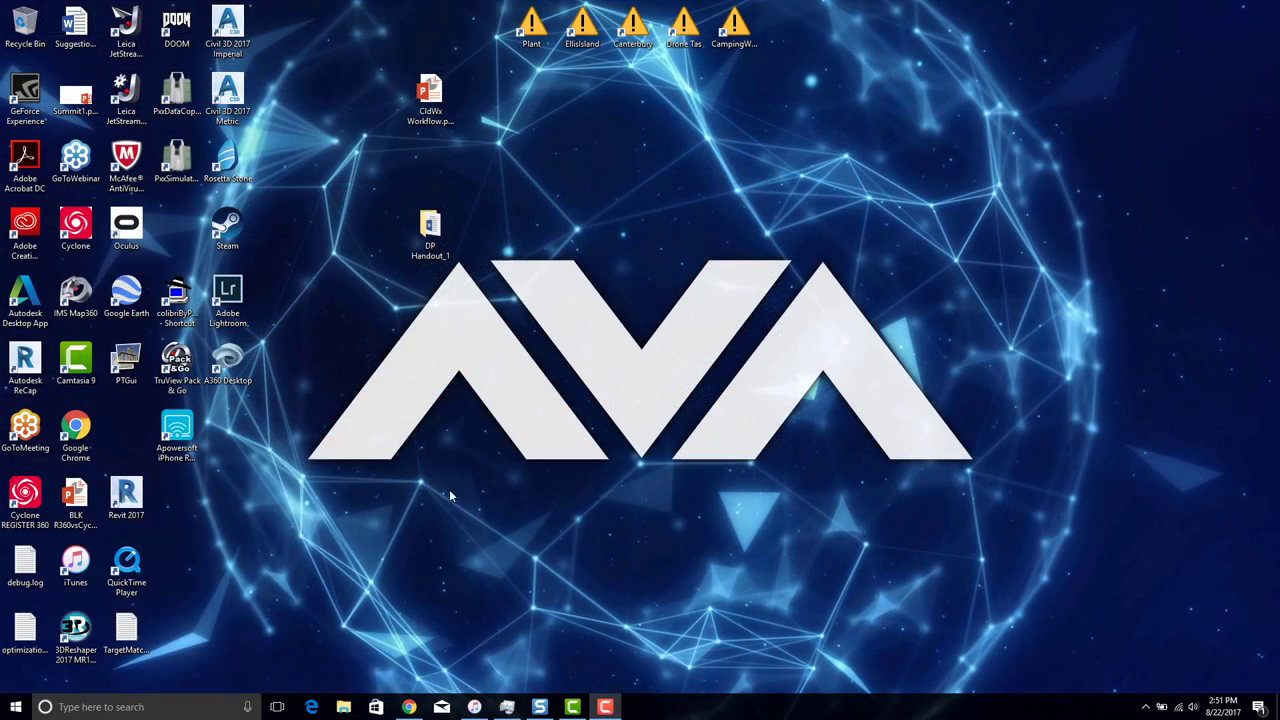
Launch Cyclone REGISTER 360 from its desktop icon to reach the project browser.
double_click(26, 500)
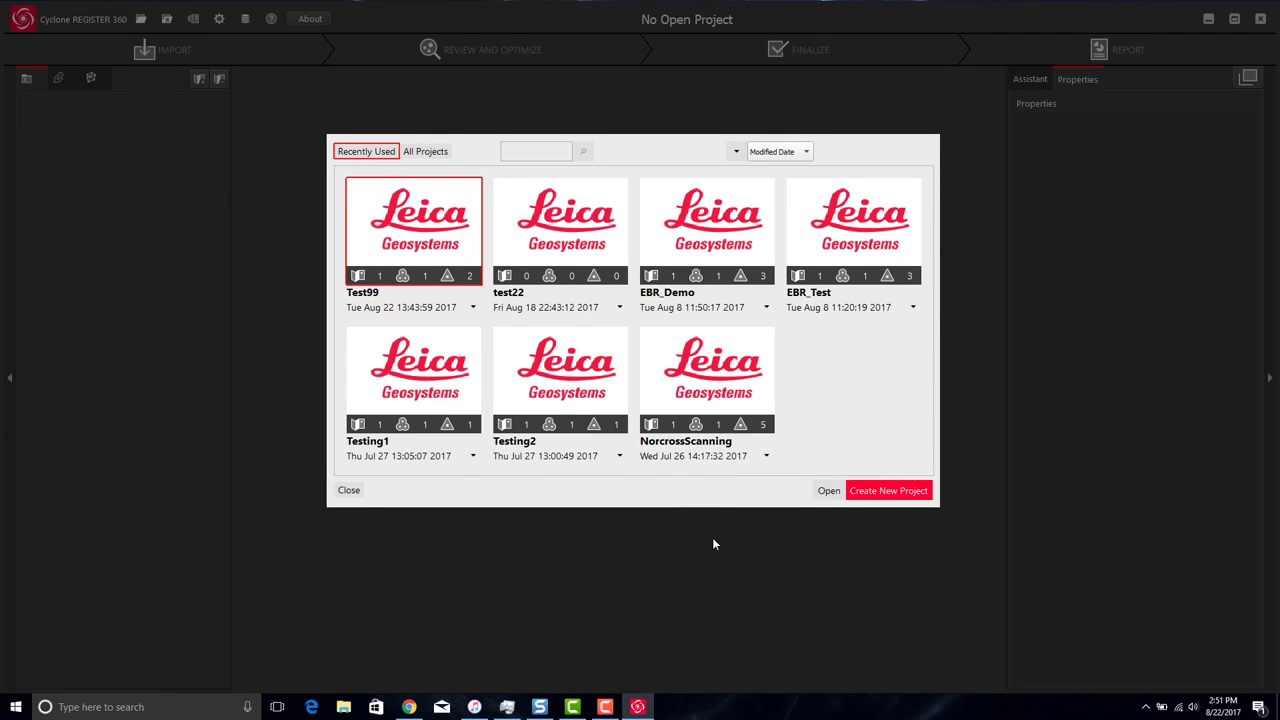
Create a new project named 'Import BLK360'.
click(887, 493)
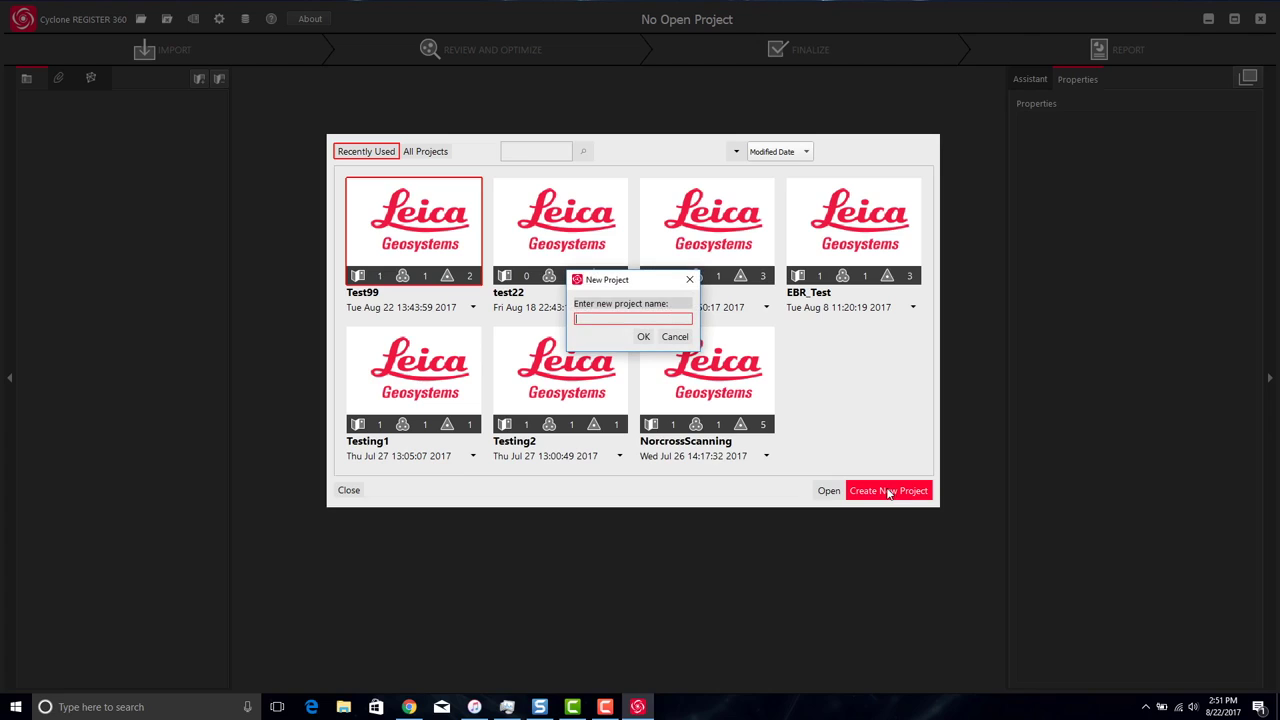
text(Import BLK360)
click(644, 337)
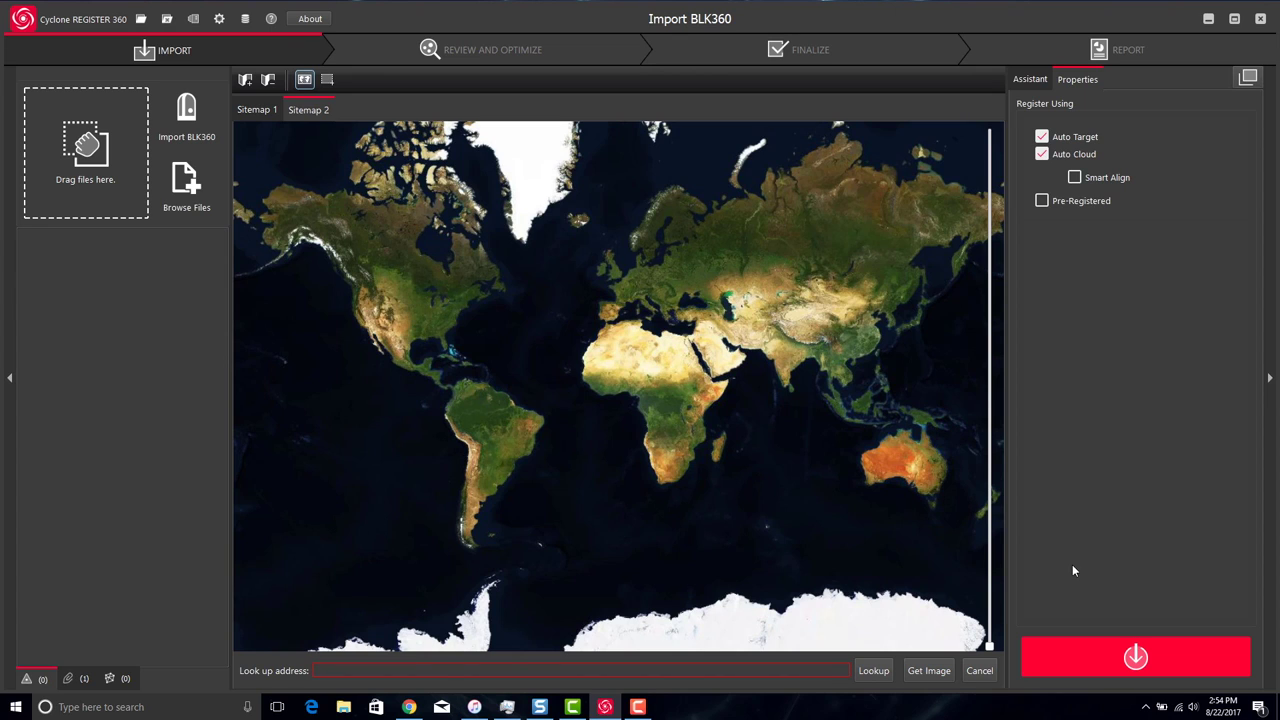
click(1178, 706)
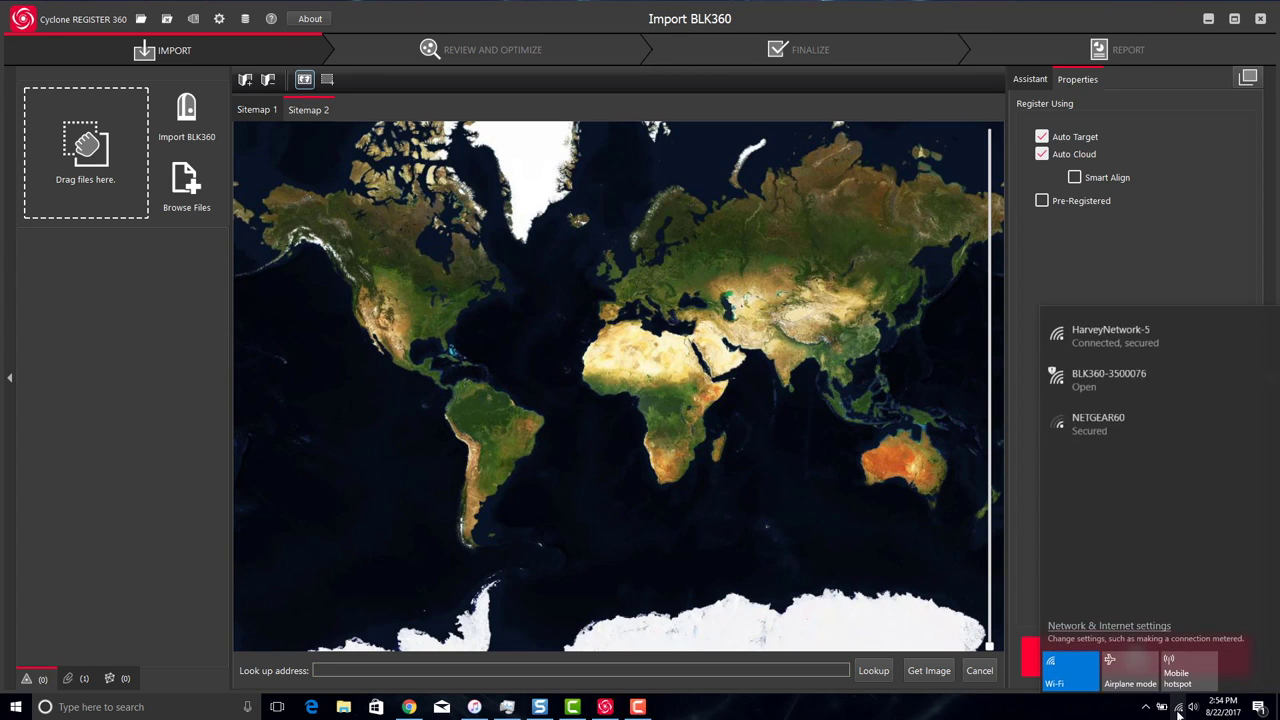
click(1118, 373)
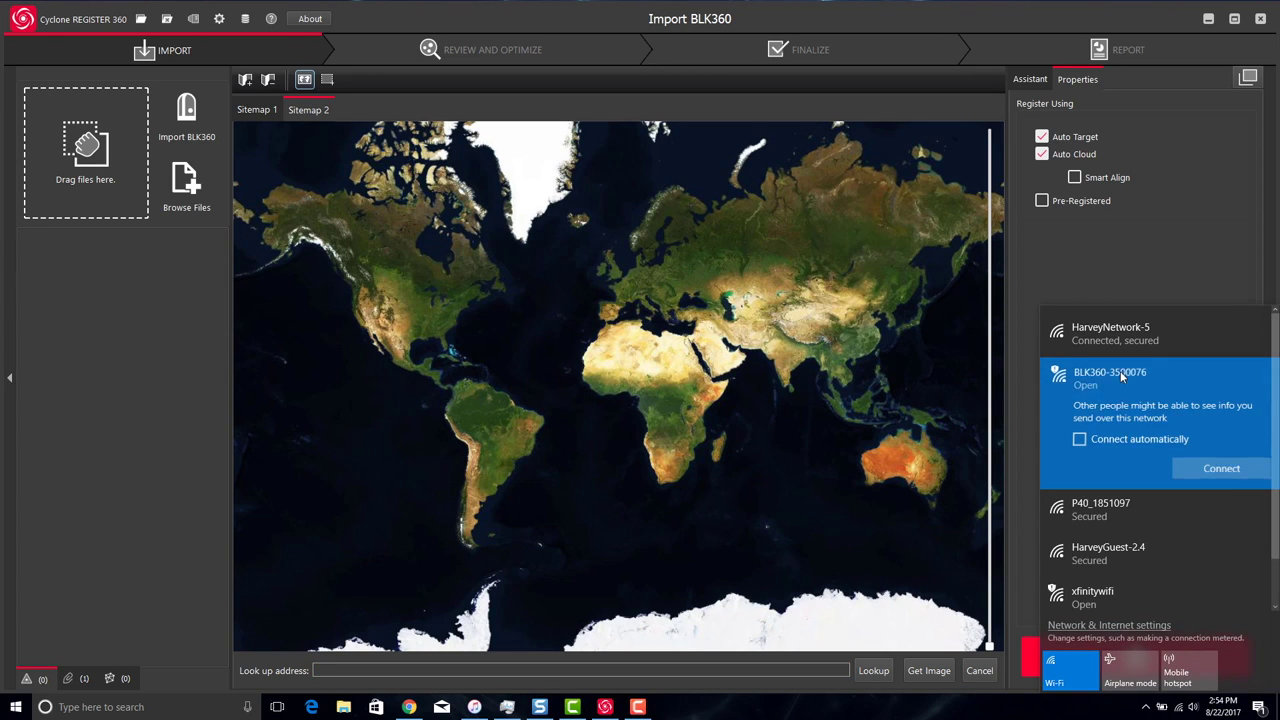
click(1230, 471)
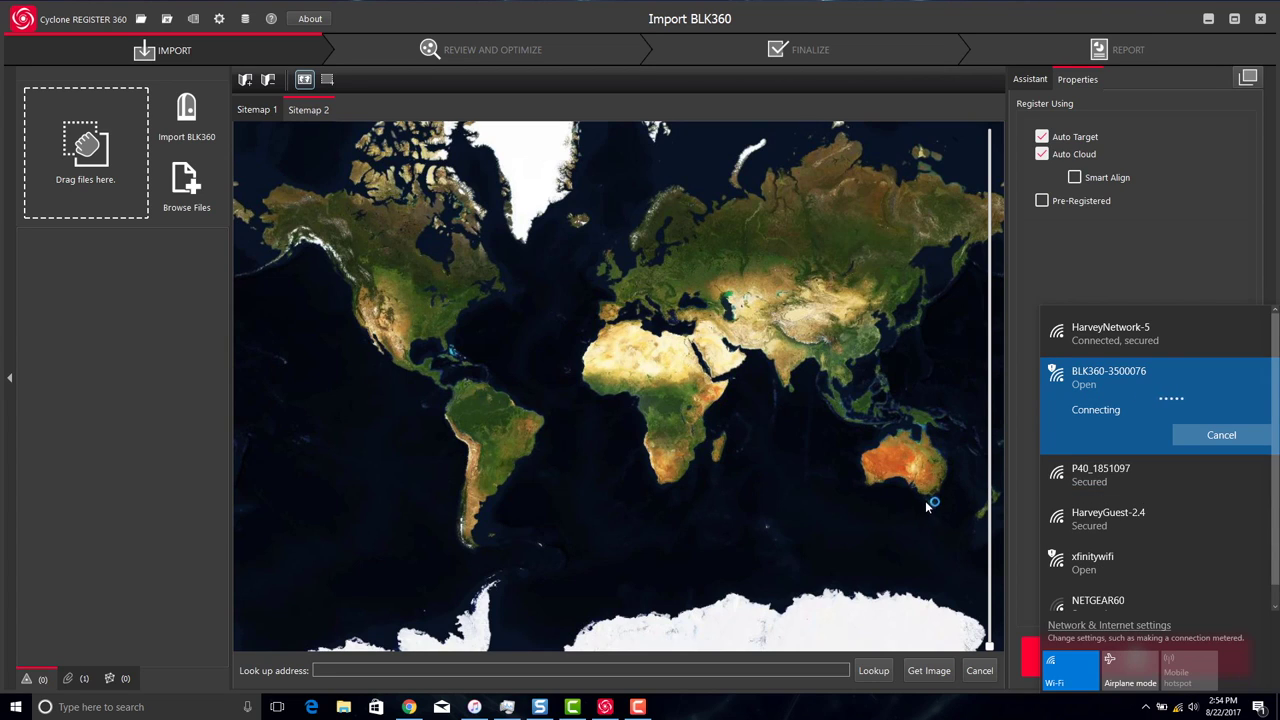
click(933, 502)
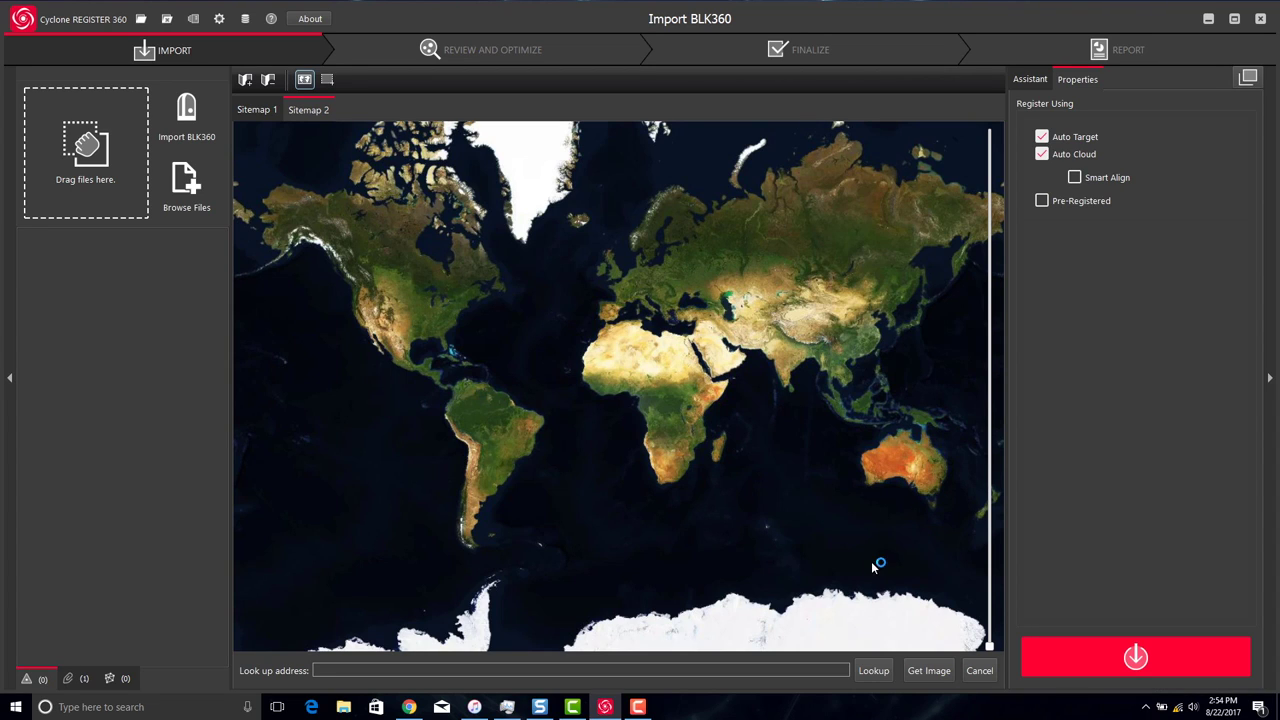
Connect to the BLK360 and add its newest scans, 28 and 29, to the project.
click(190, 112)
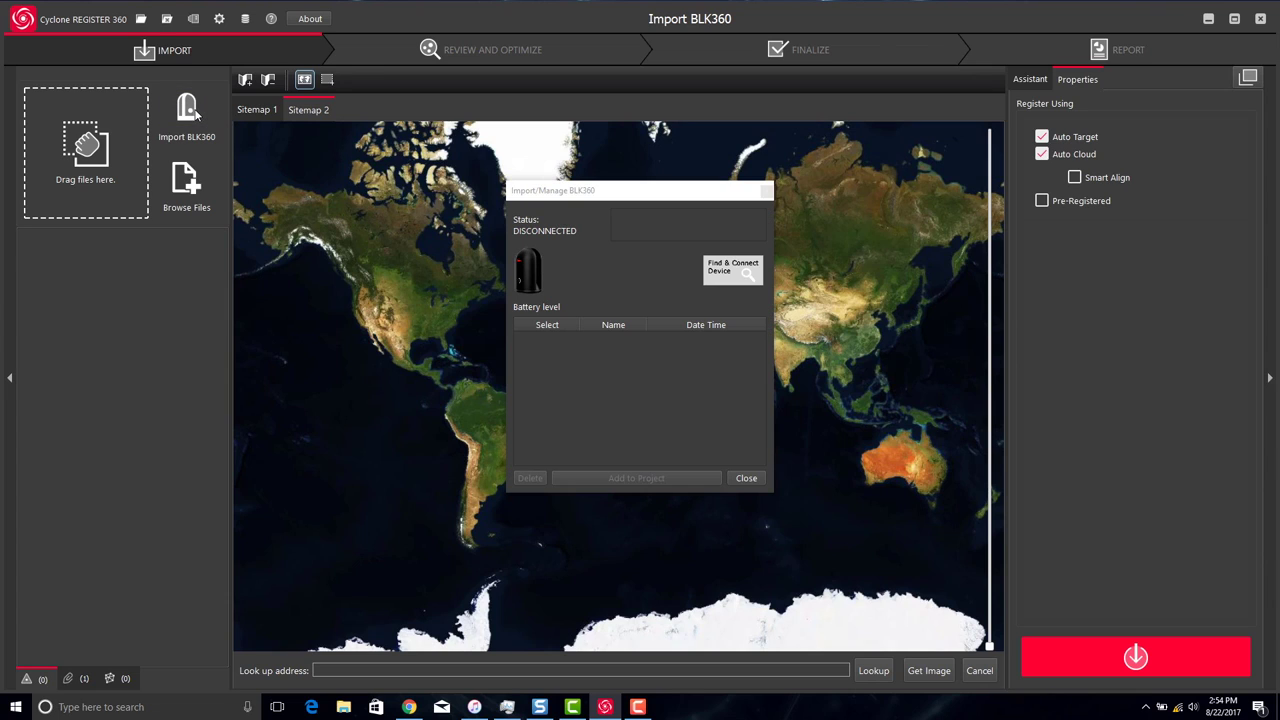
click(730, 272)
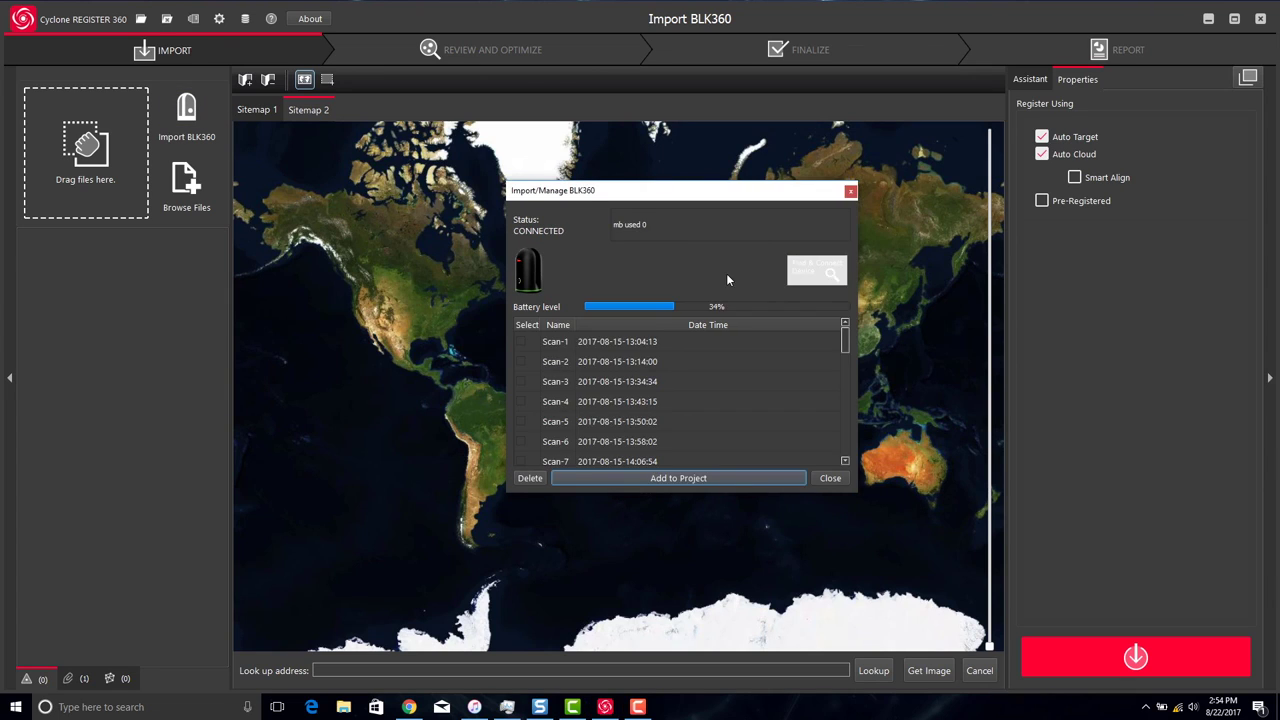
drag(846, 342, 845, 452)
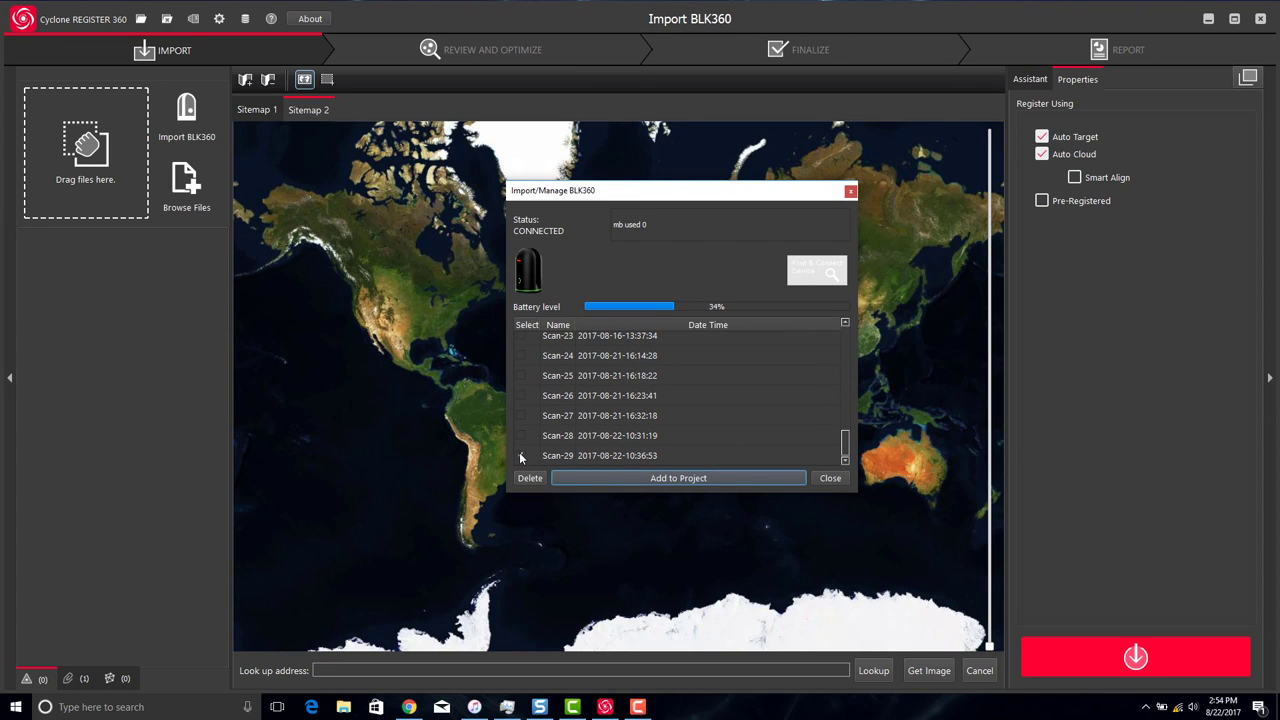
click(671, 478)
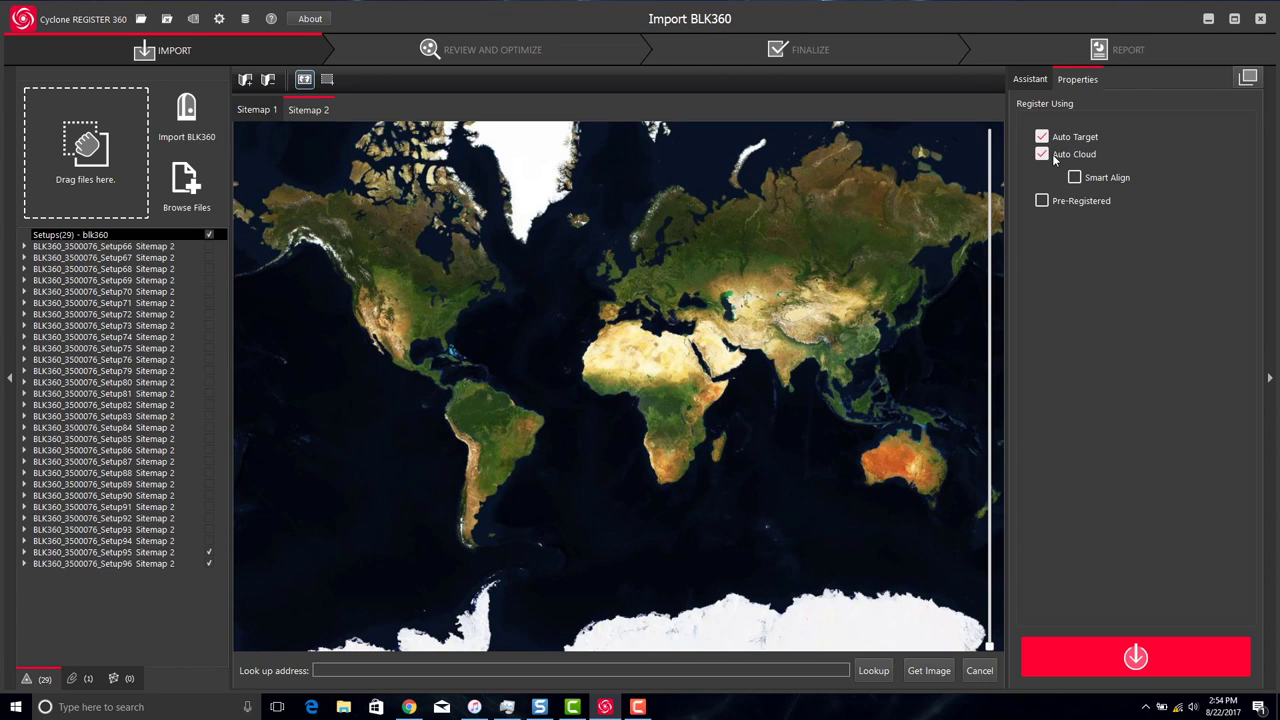
Import the two checked BLK360 setups into the project.
click(1137, 656)
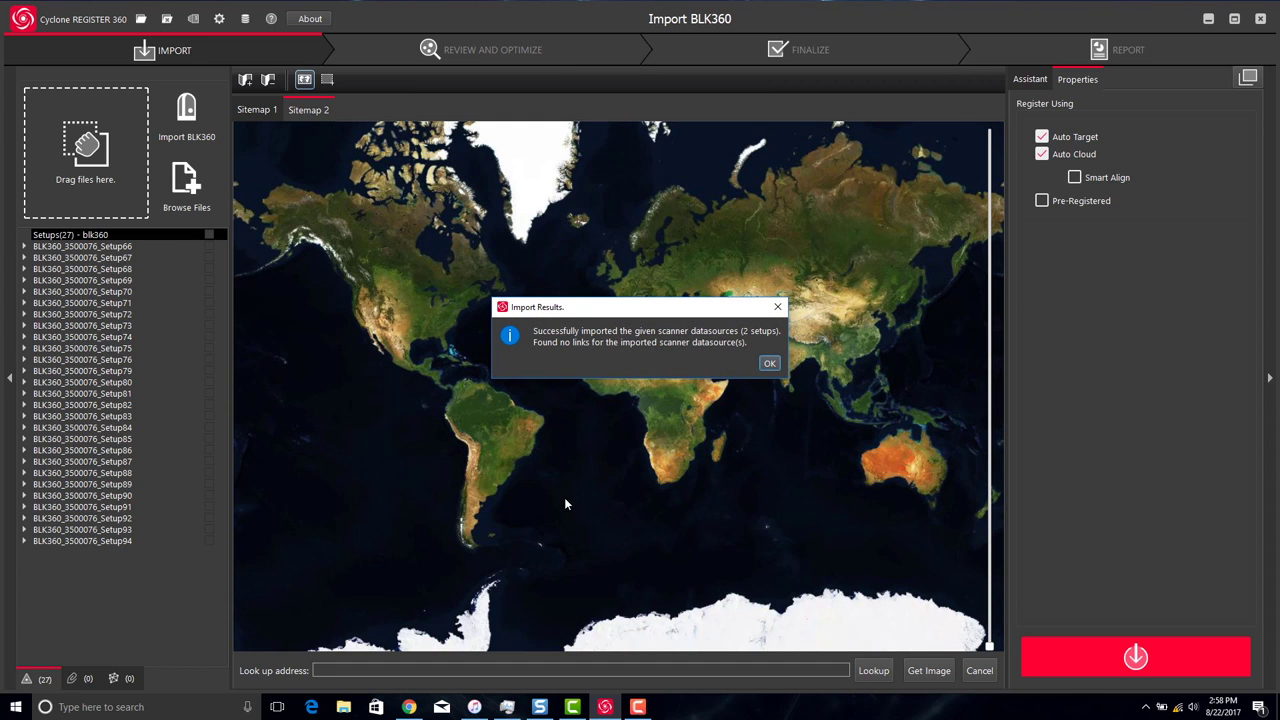
Drag, rotate and shift Setup95's cloud so it roughly overlaps Setup96's.
click(769, 364)
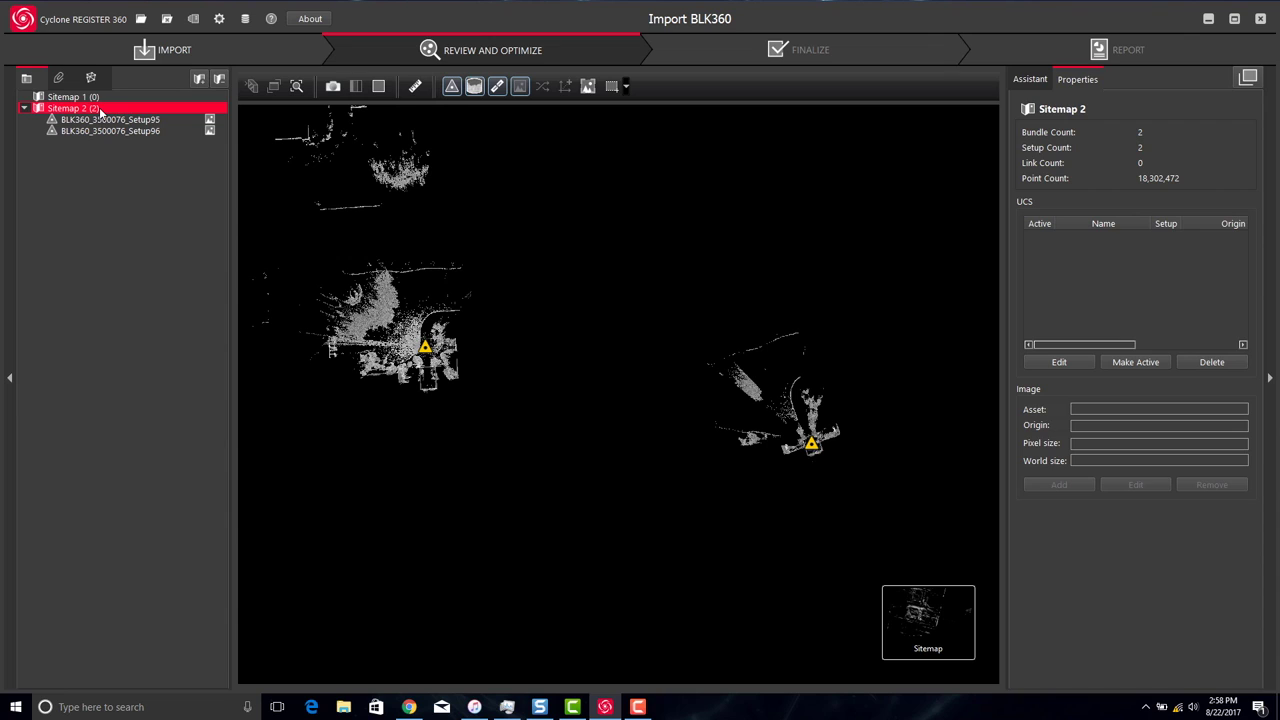
scroll(615, 402, down, 1)
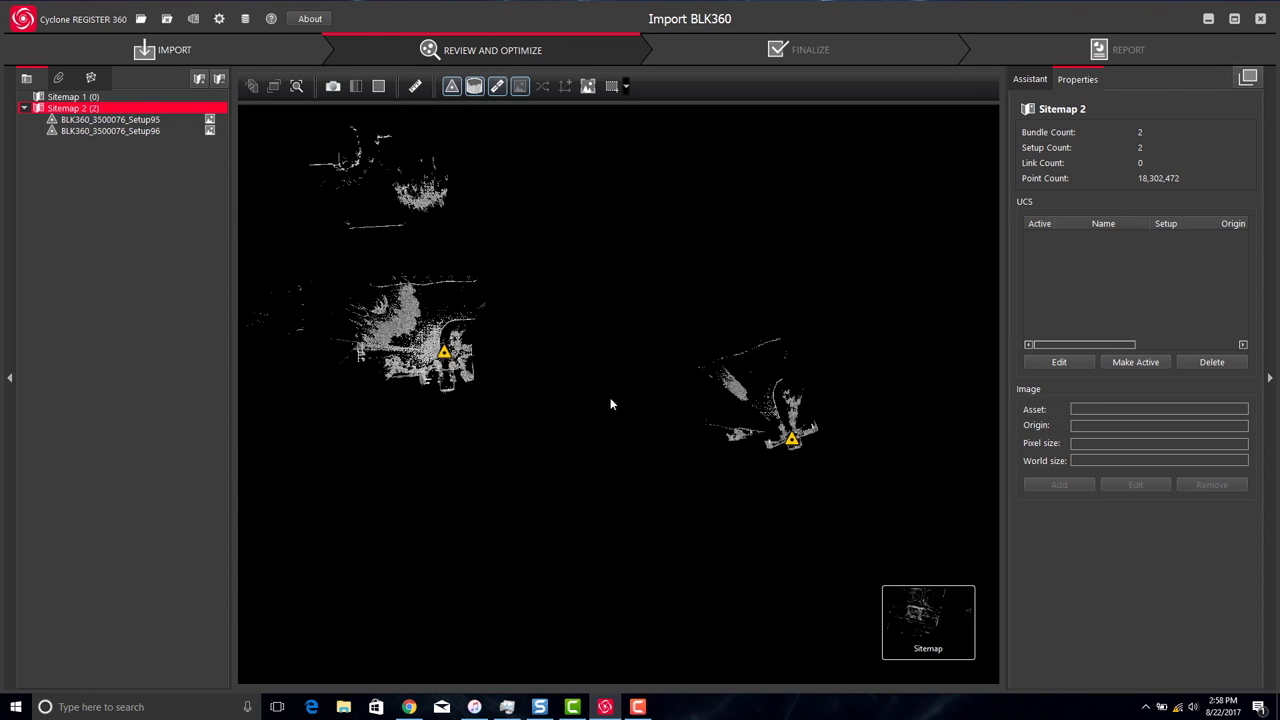
drag(795, 447, 570, 381)
scroll(513, 396, up, 5)
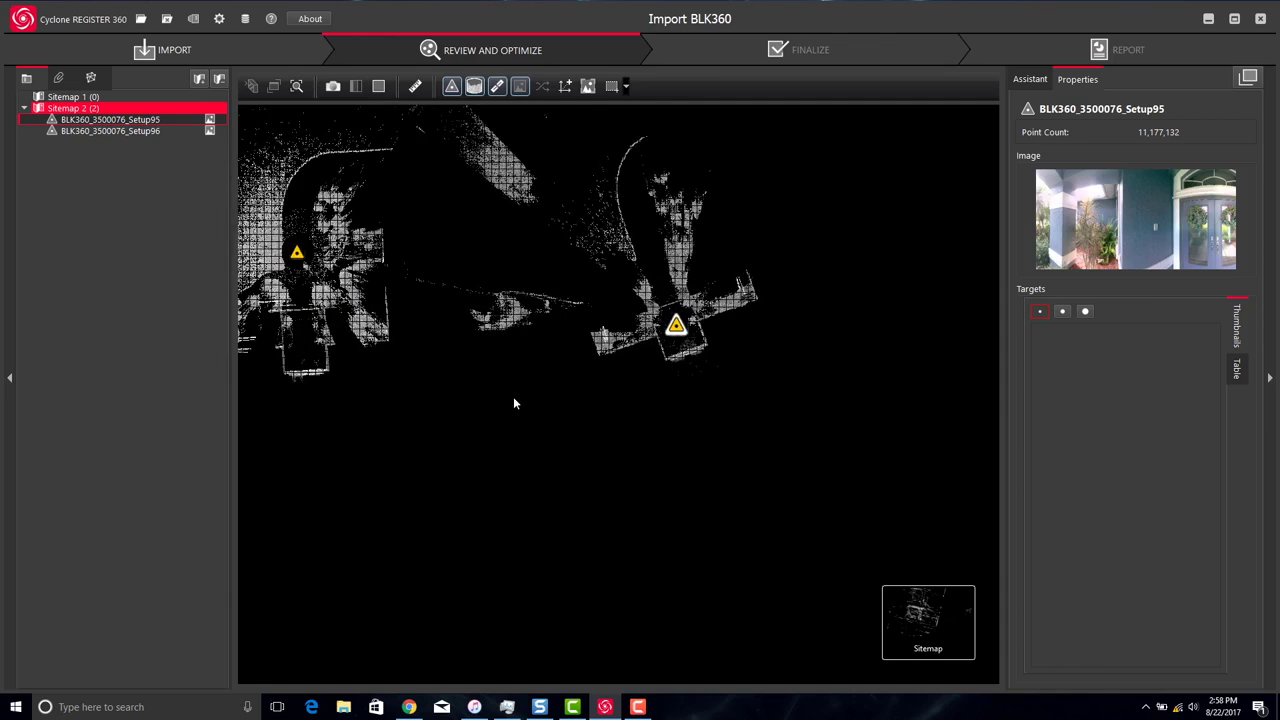
right_drag(474, 309, 700, 448)
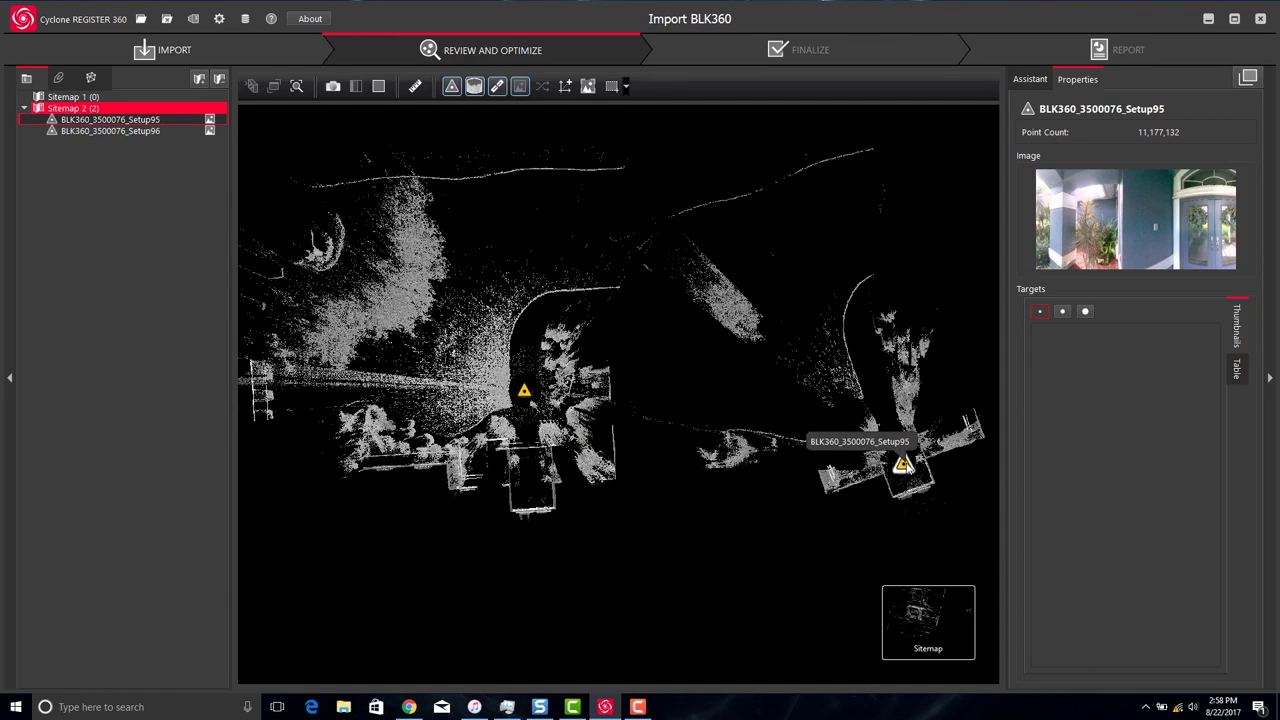
drag(937, 480, 972, 516)
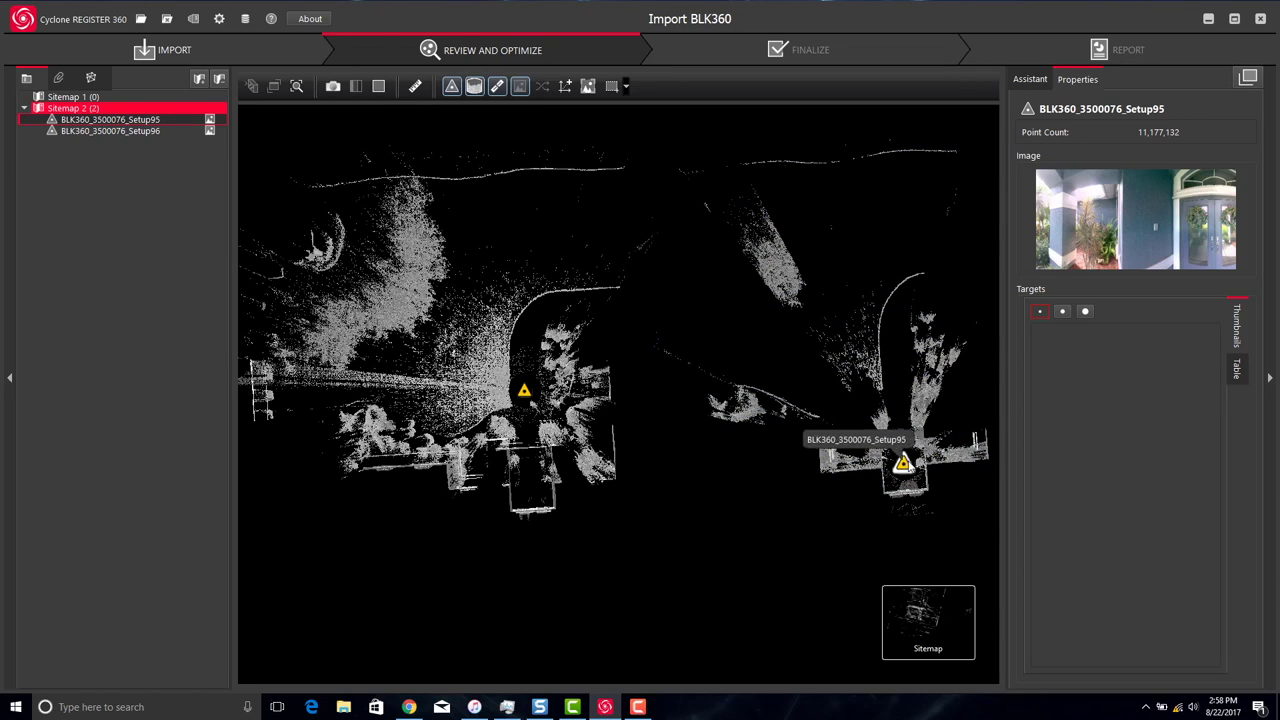
mouse_move(903, 463)
mouse_down()
mouse_move(682, 343)
mouse_move(686, 411)
mouse_move(729, 486)
mouse_move(597, 523)
mouse_move(527, 500)
mouse_move(532, 484)
mouse_up()
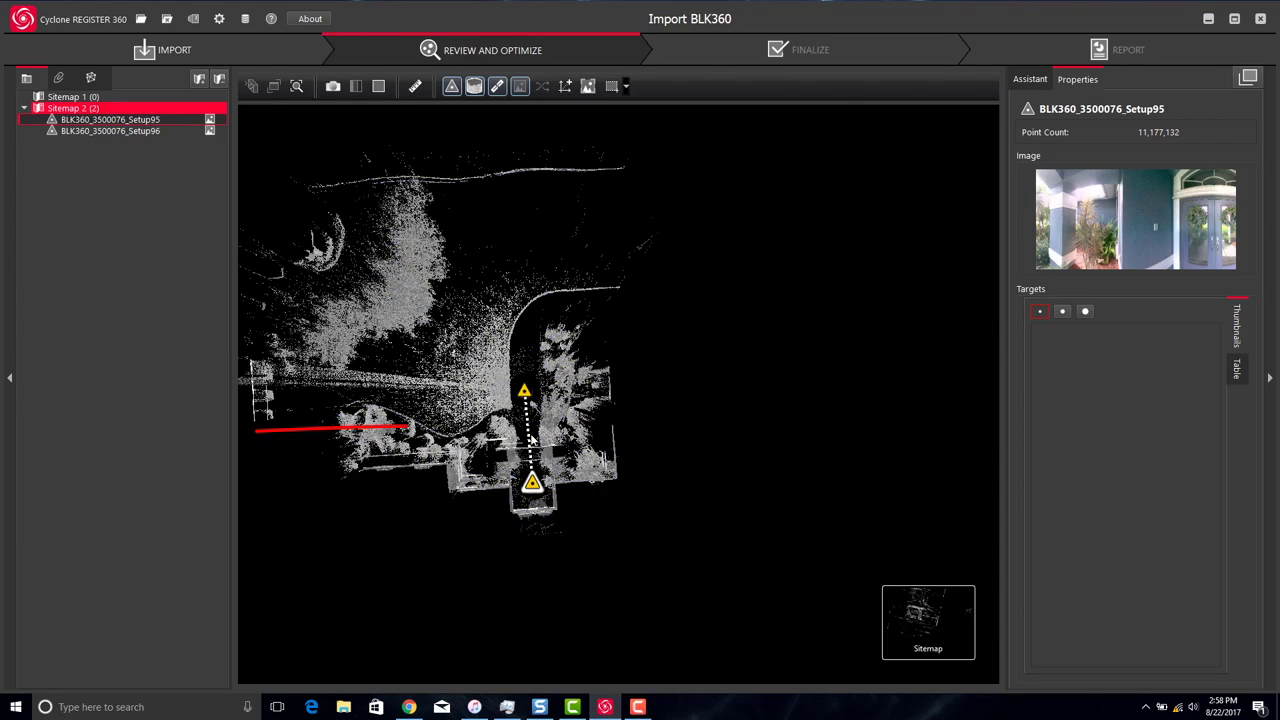
Open Visual Alignment for the Setup95–Setup96 link and zoom in on the clouds.
right_click(533, 441)
click(536, 442)
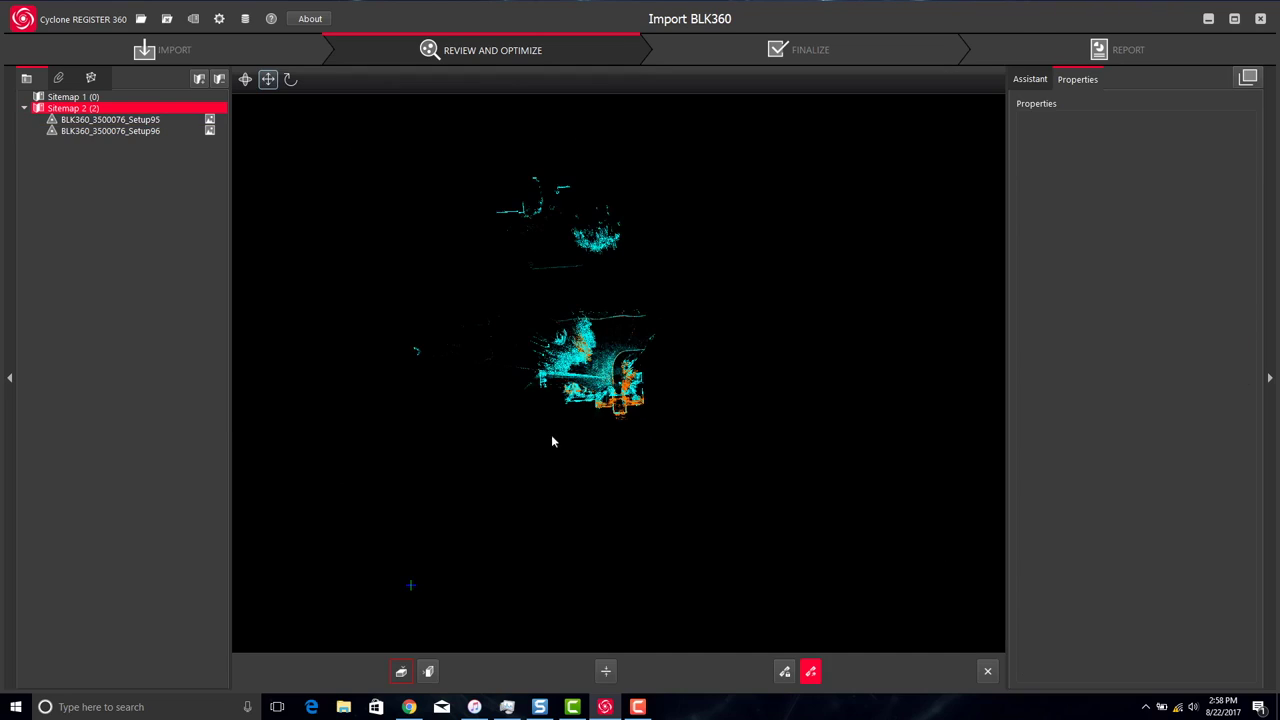
scroll(620, 428, up, 5)
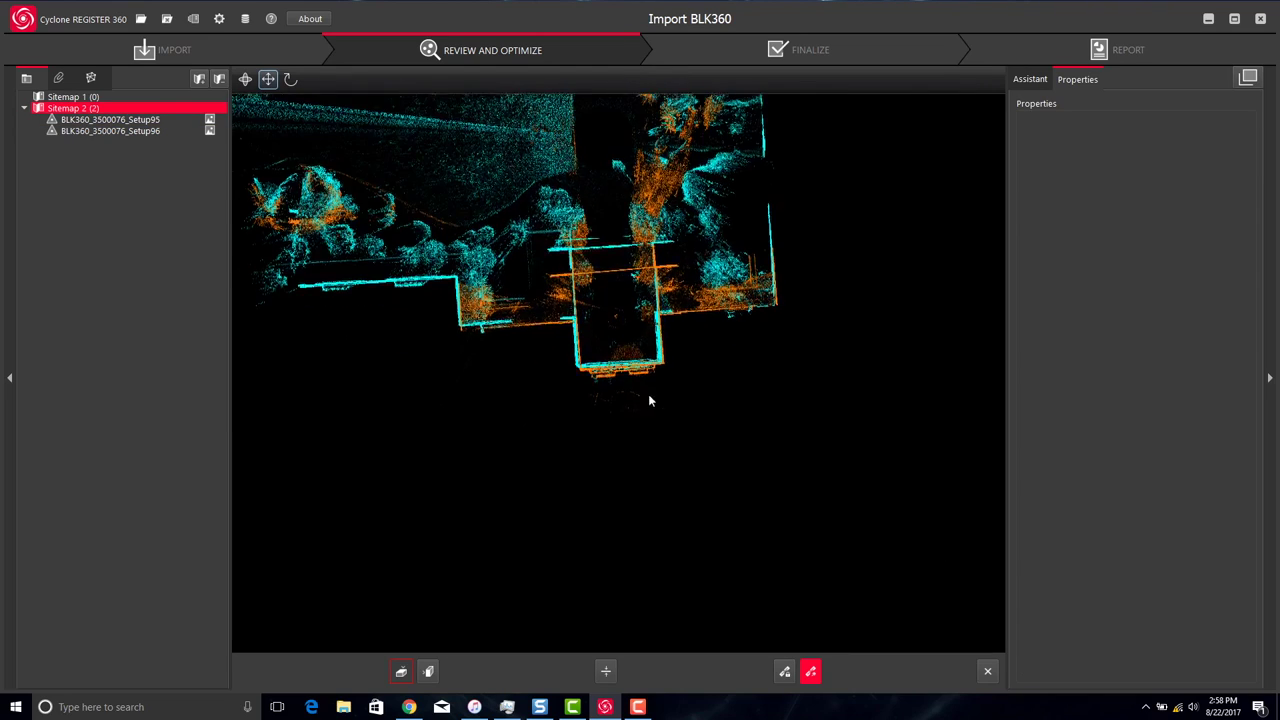
scroll(738, 555, up, 2)
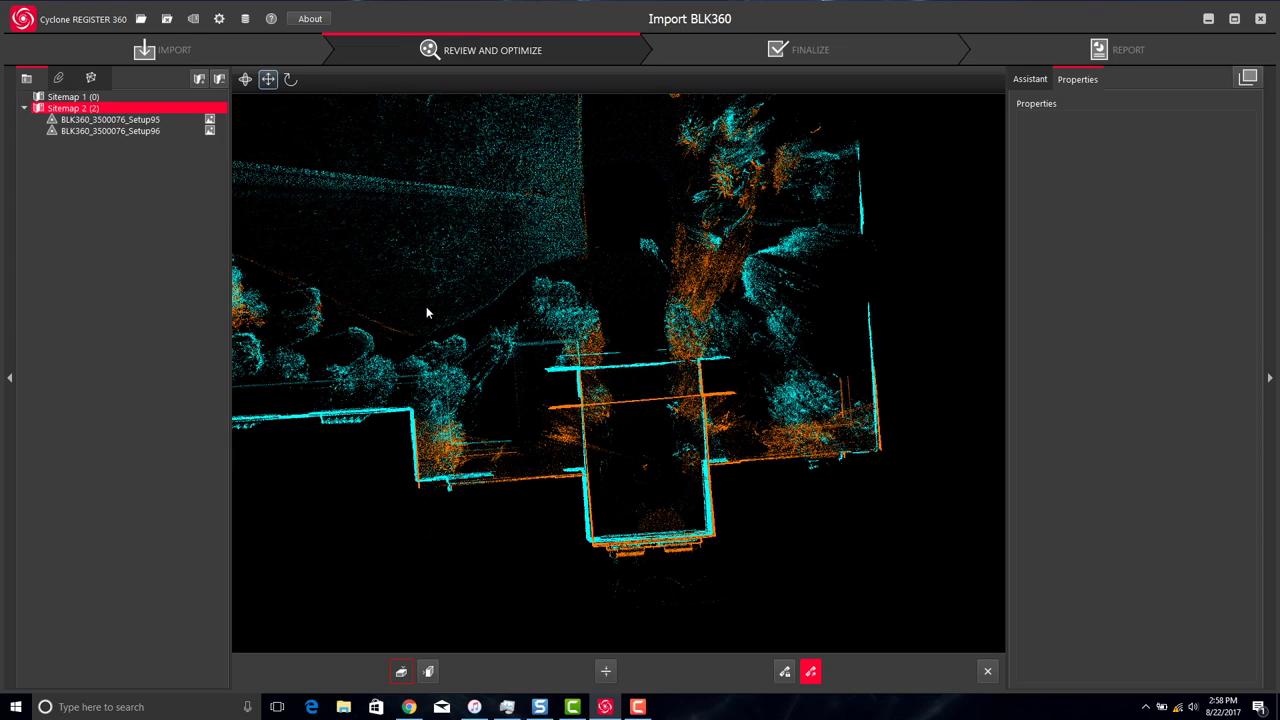
scroll(426, 314, down, 2)
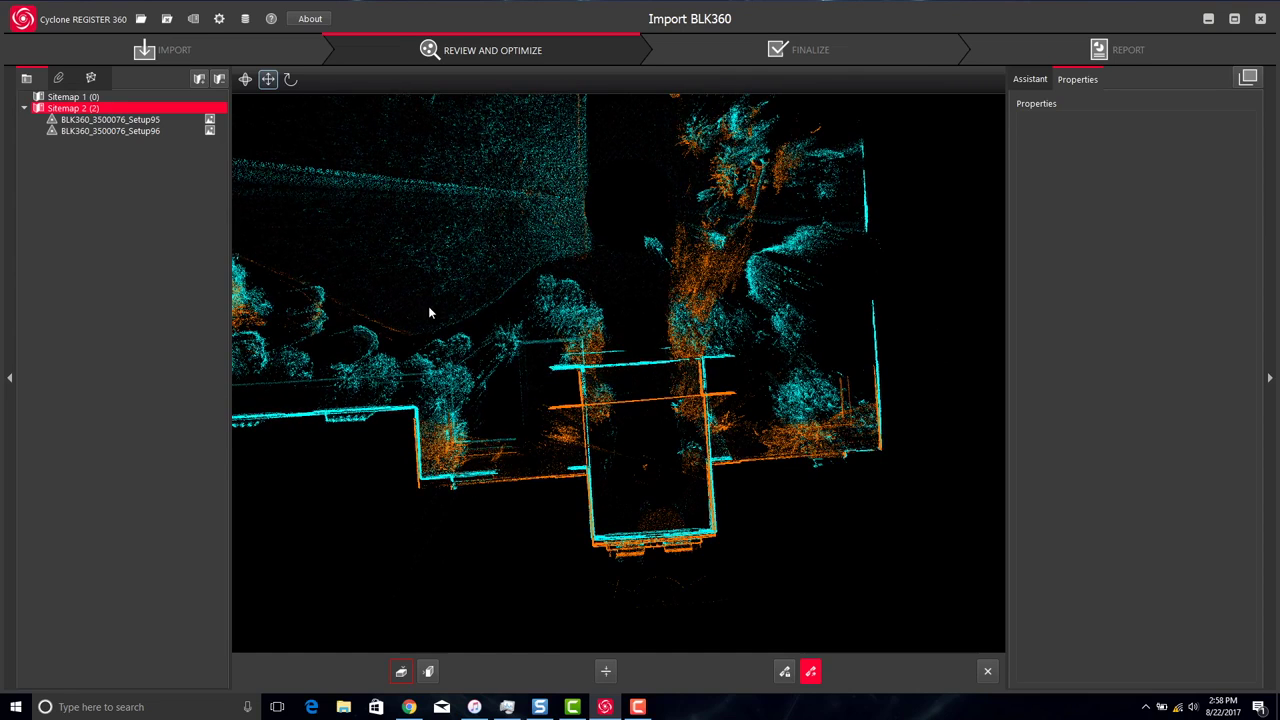
Rotate the orange cloud until its walls sit on the cyan cloud's walls.
click(288, 80)
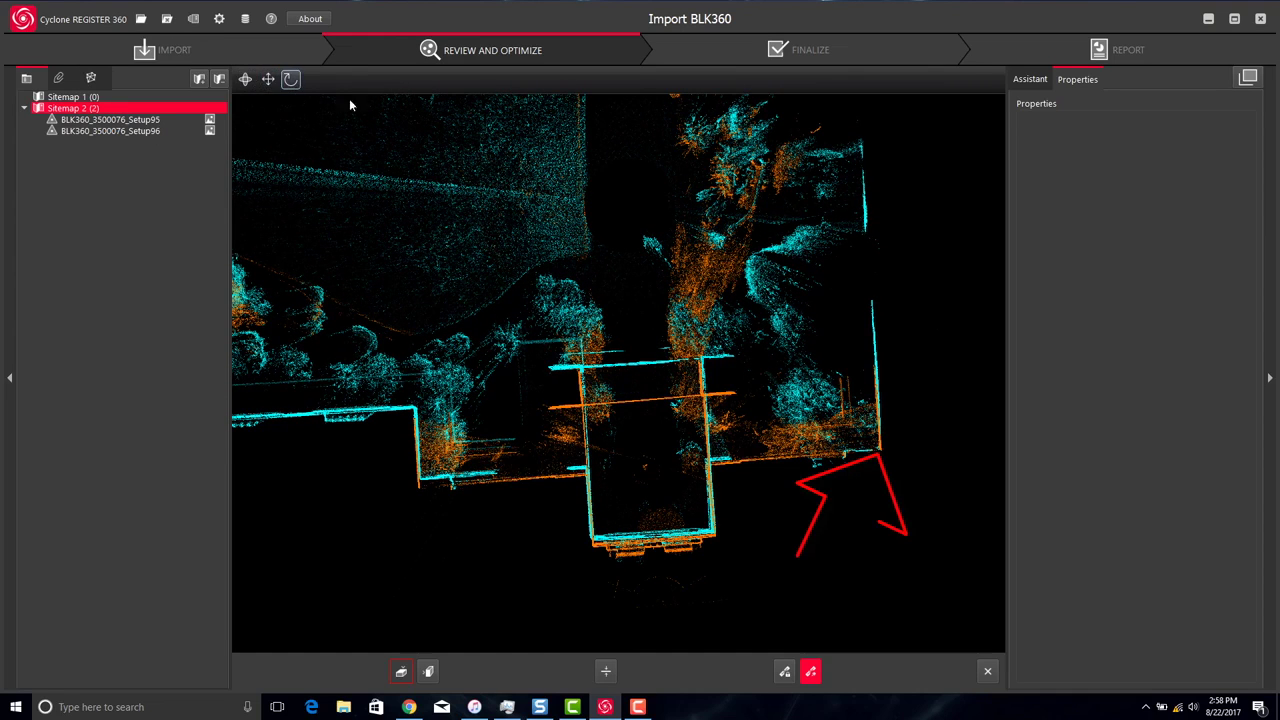
drag(880, 452, 1106, 609)
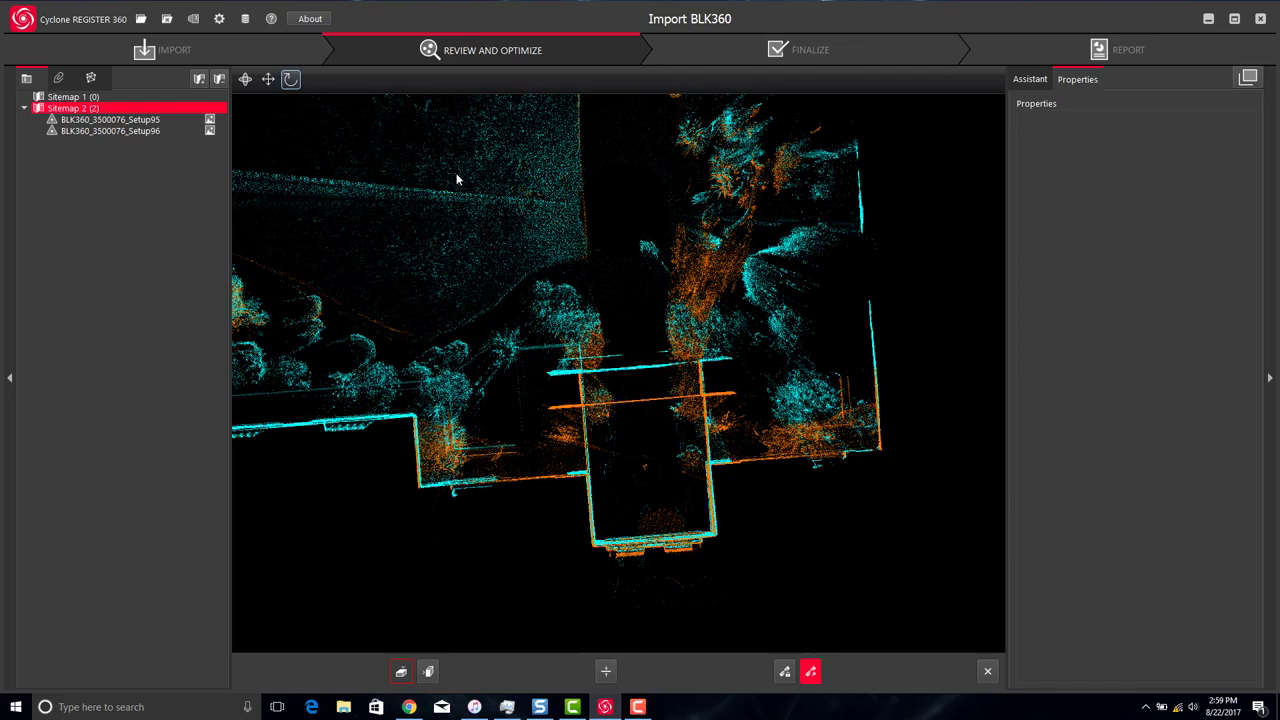
click(268, 79)
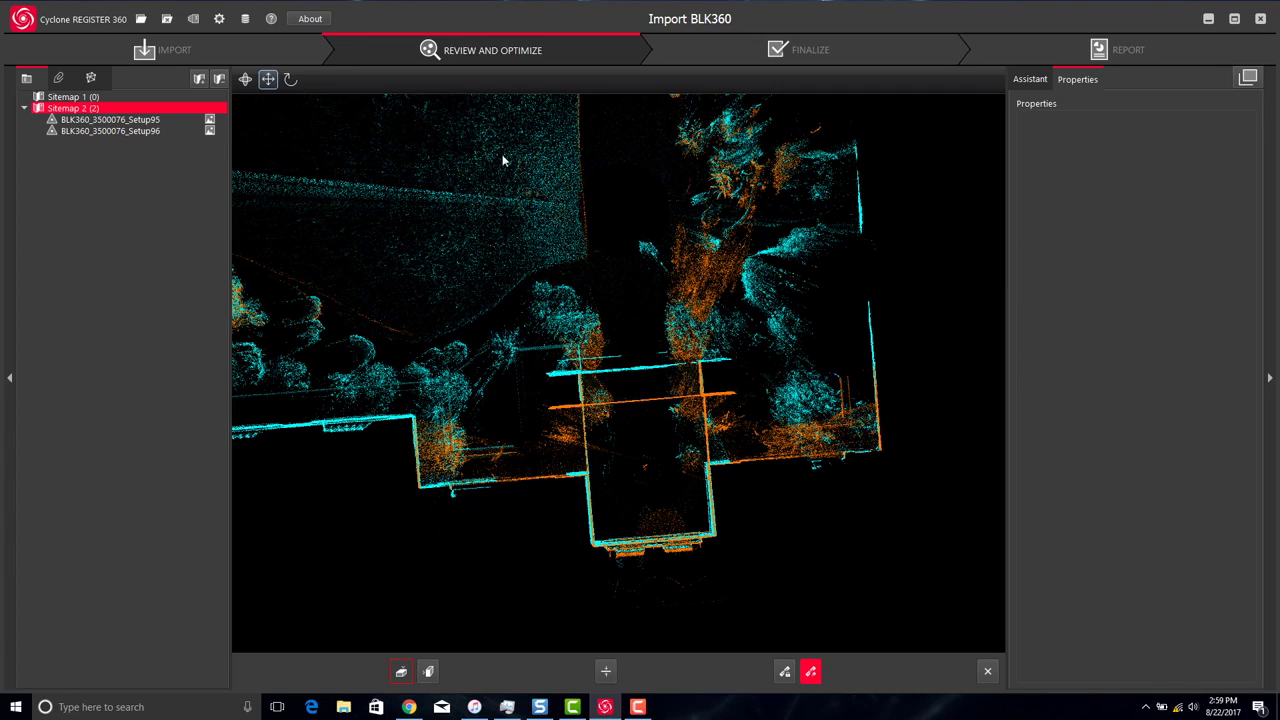
Run cloud-to-cloud matching to create Link 1 with 0.040 ft error and 68% overlap.
click(428, 671)
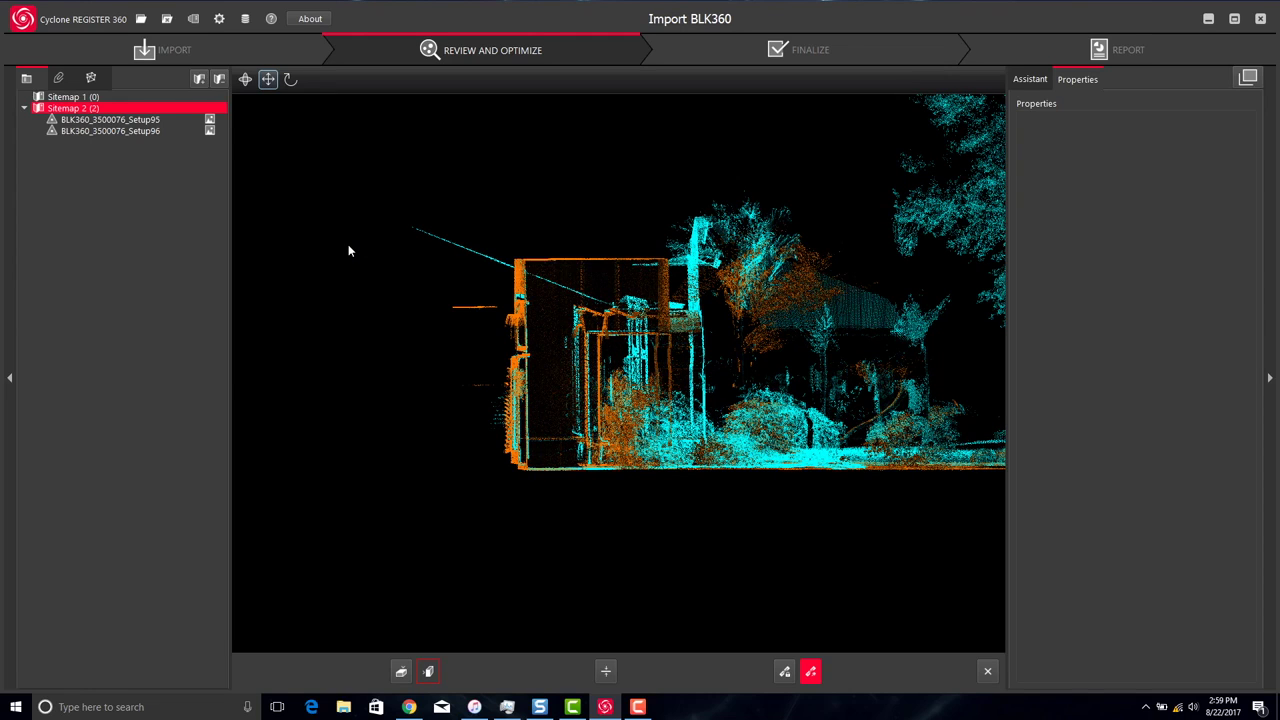
click(810, 671)
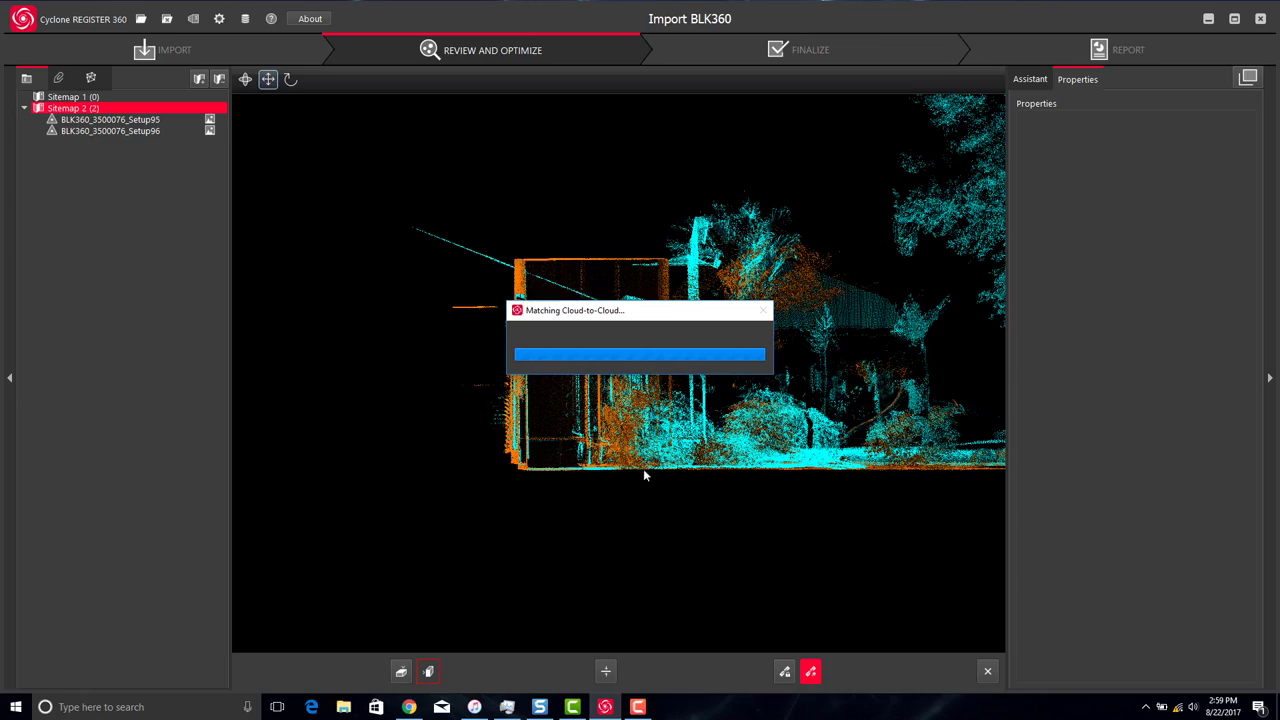
click(806, 477)
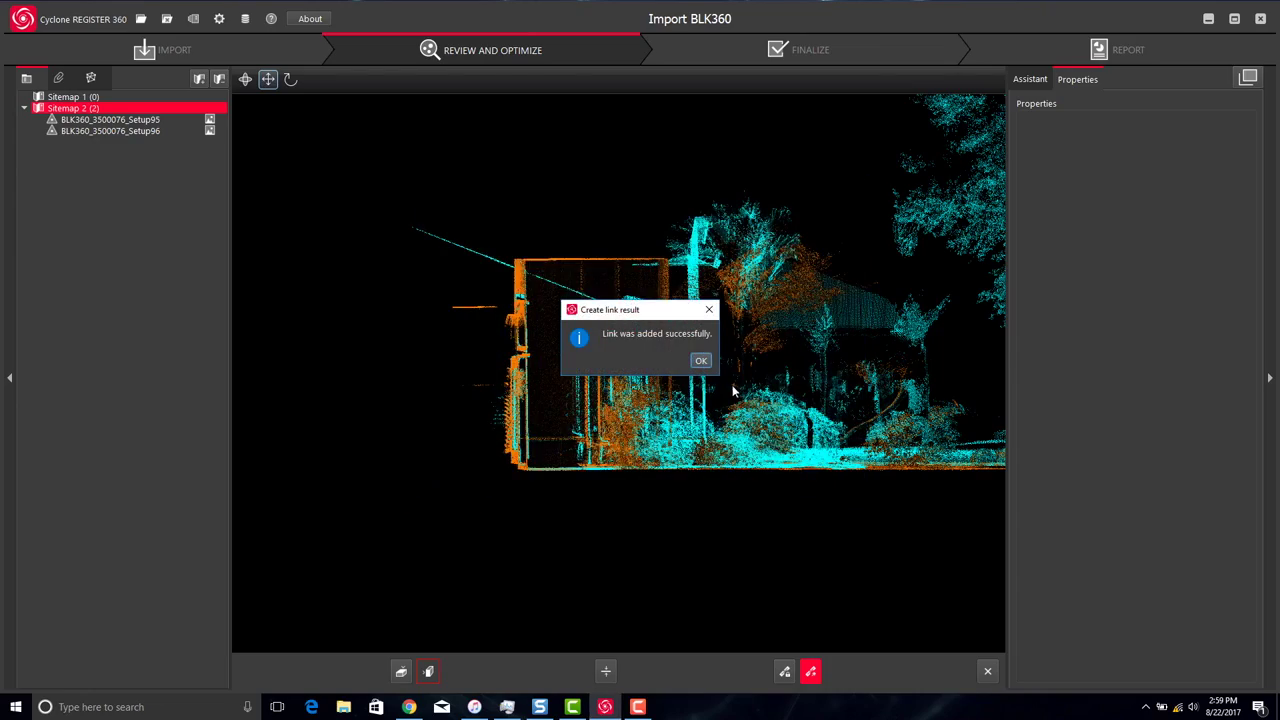
click(700, 357)
click(850, 585)
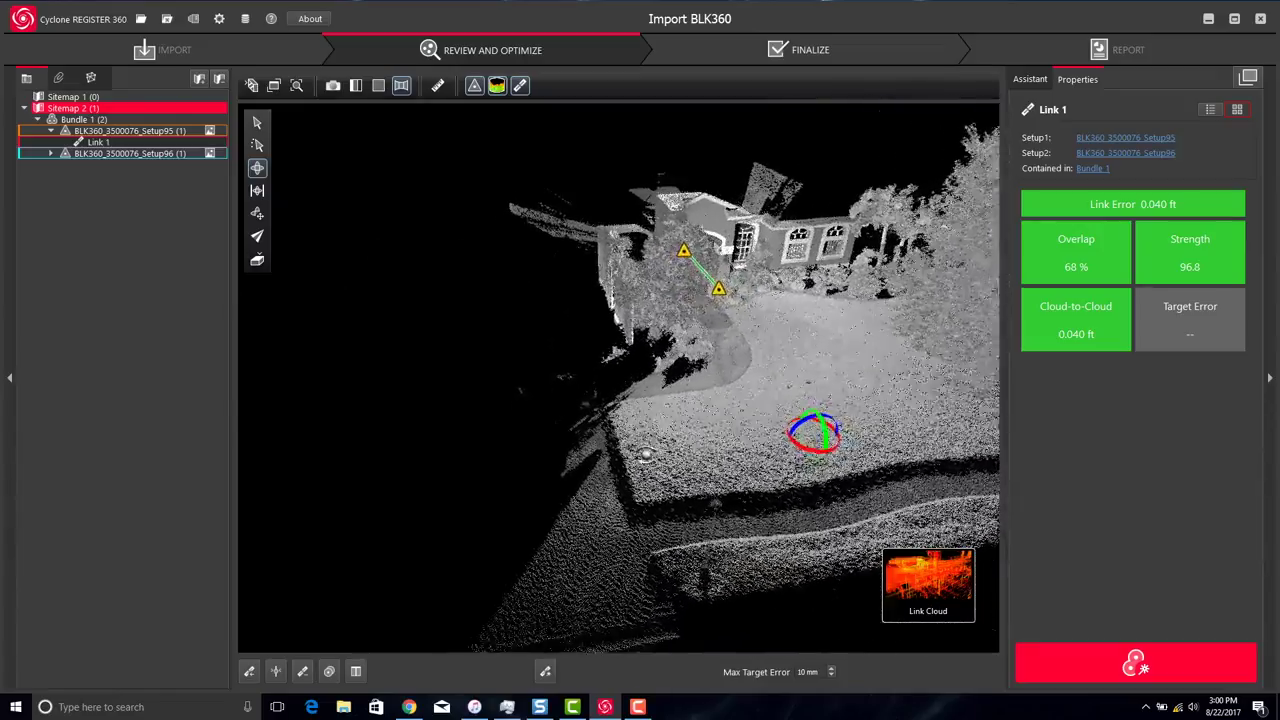
Orbit the linked cloud to an oblique 3-D view of the yard.
drag(678, 540, 700, 450)
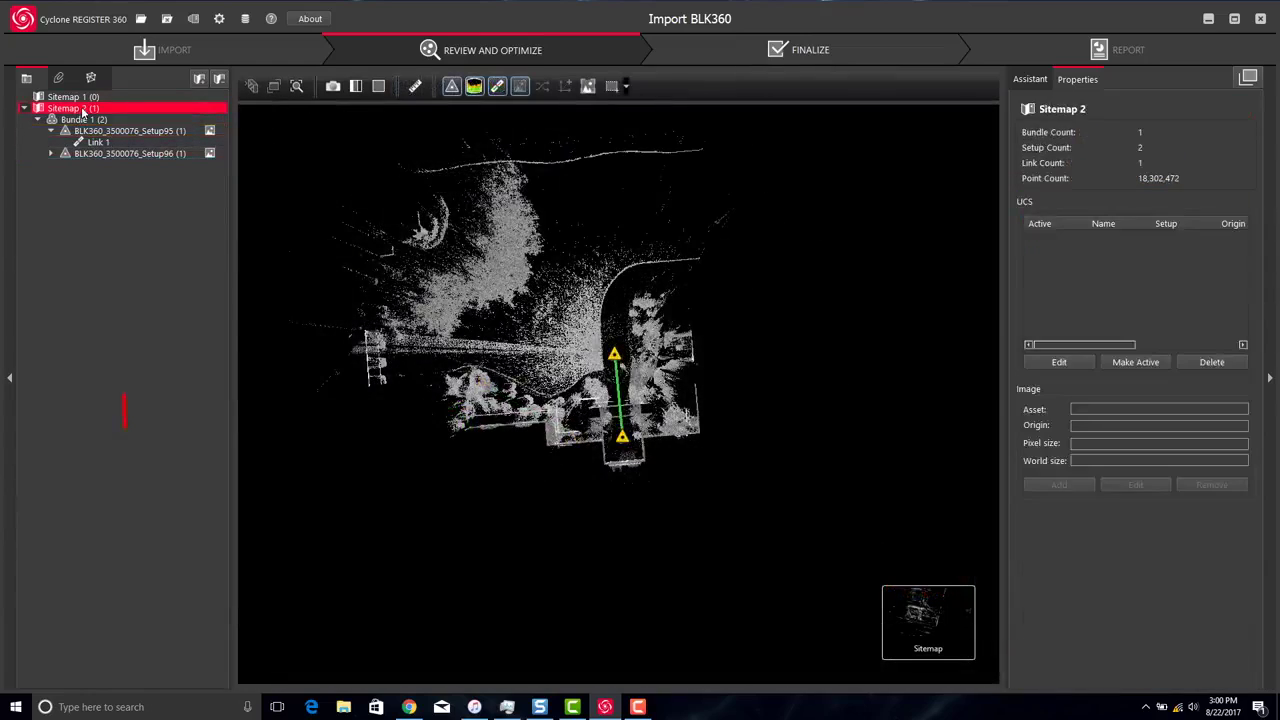
Accept Sitemap 2 at Finalize and scroll the Registration Report's Link 1 error results.
click(862, 50)
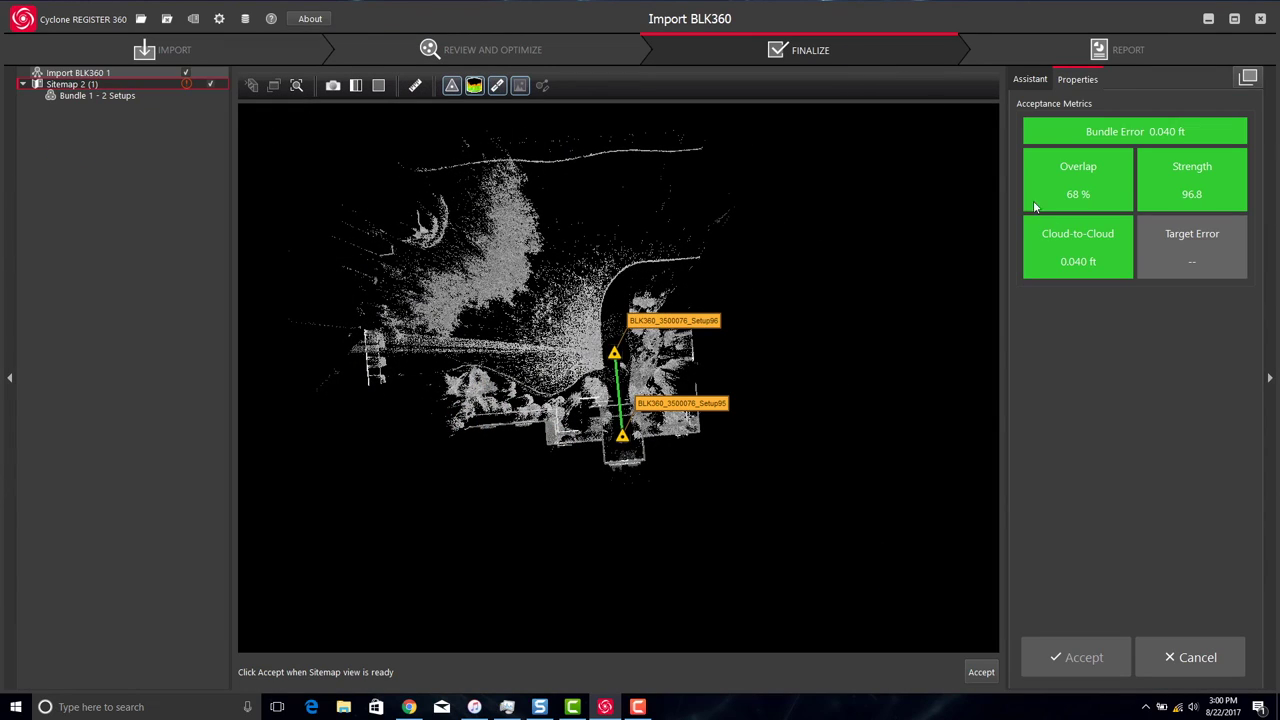
click(985, 674)
click(1051, 668)
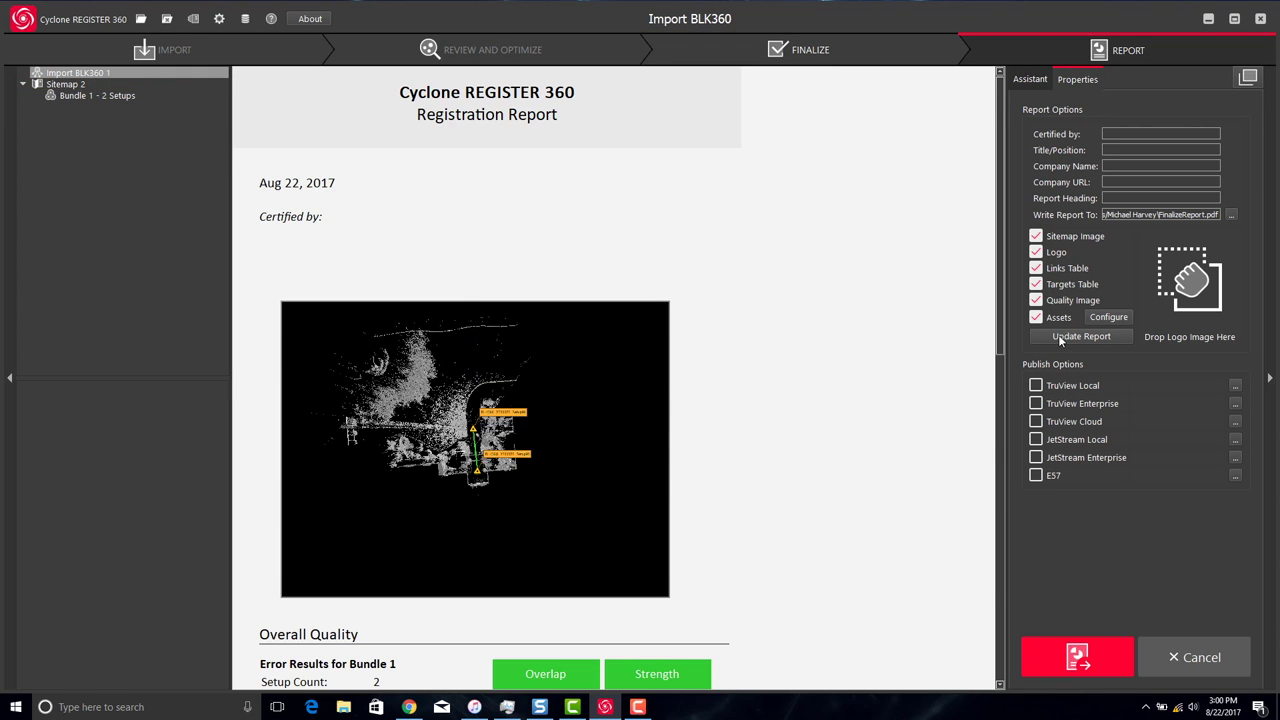
scroll(795, 460, down, 7)
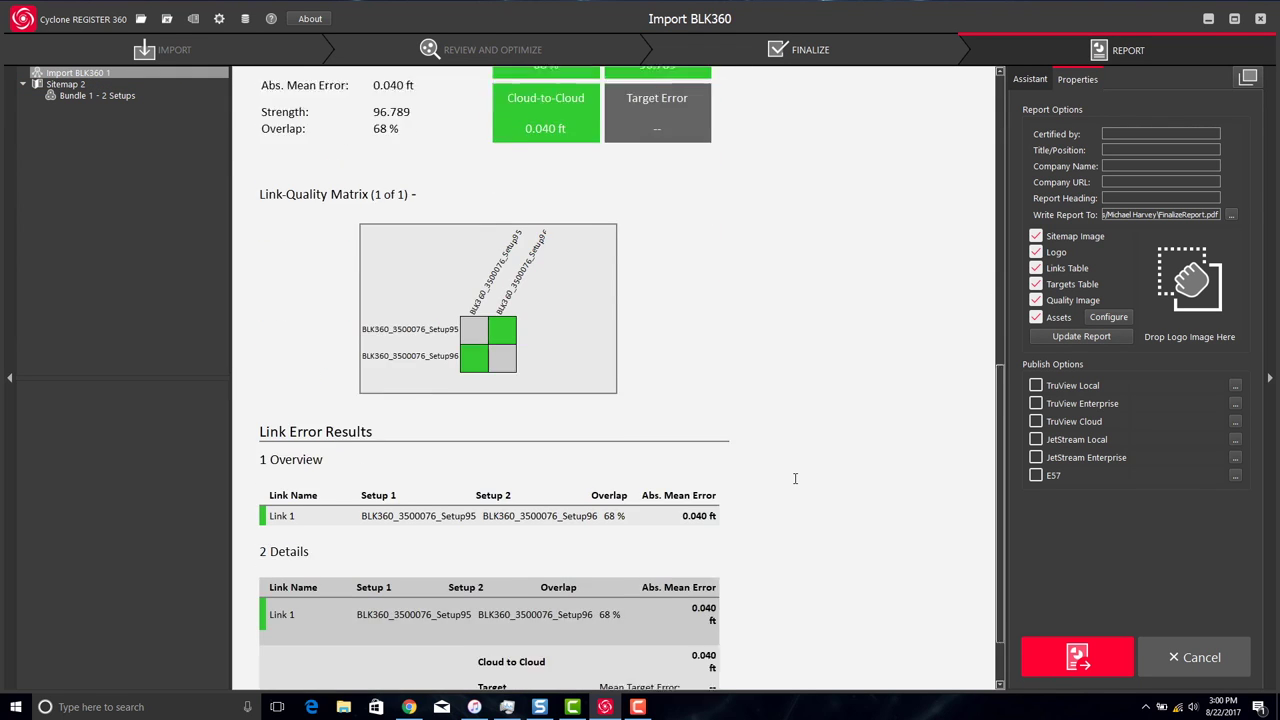
scroll(795, 478, down, 2)
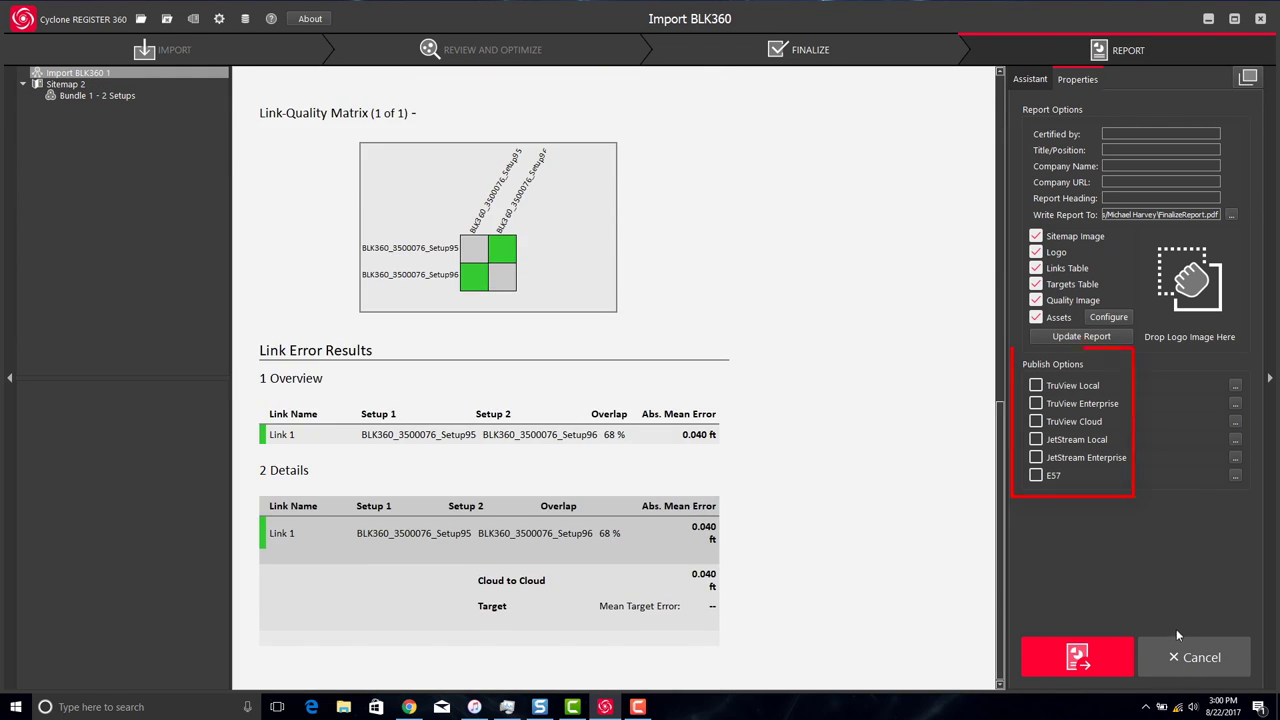